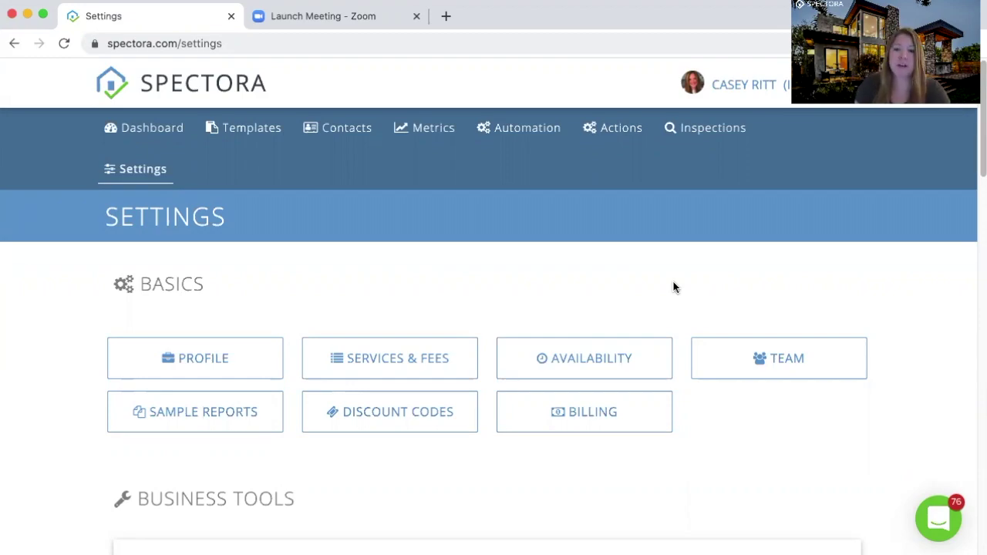
Expand Advanced Tools and toggle Enable Advanced Metrics off and back on
scroll(616, 381, down, 8)
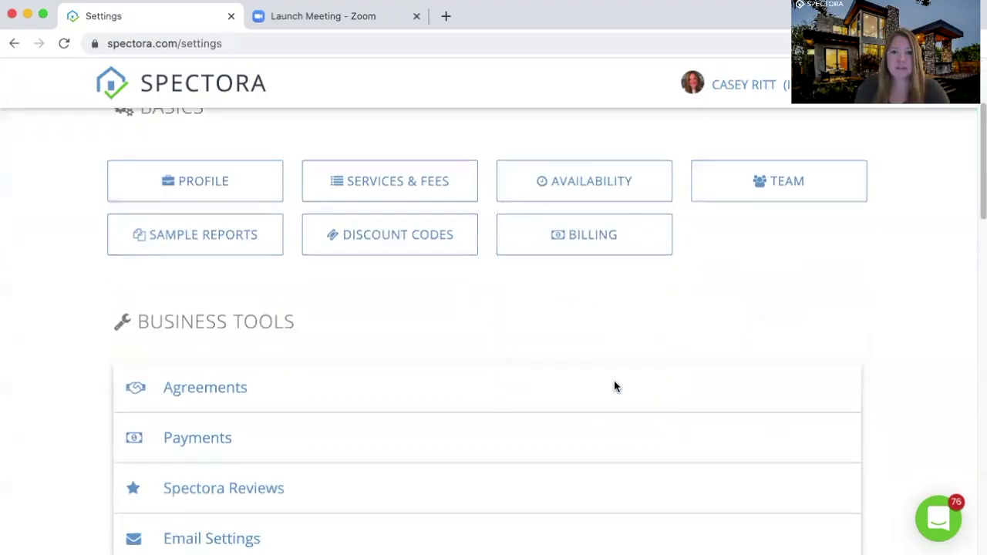
scroll(610, 385, down, 3)
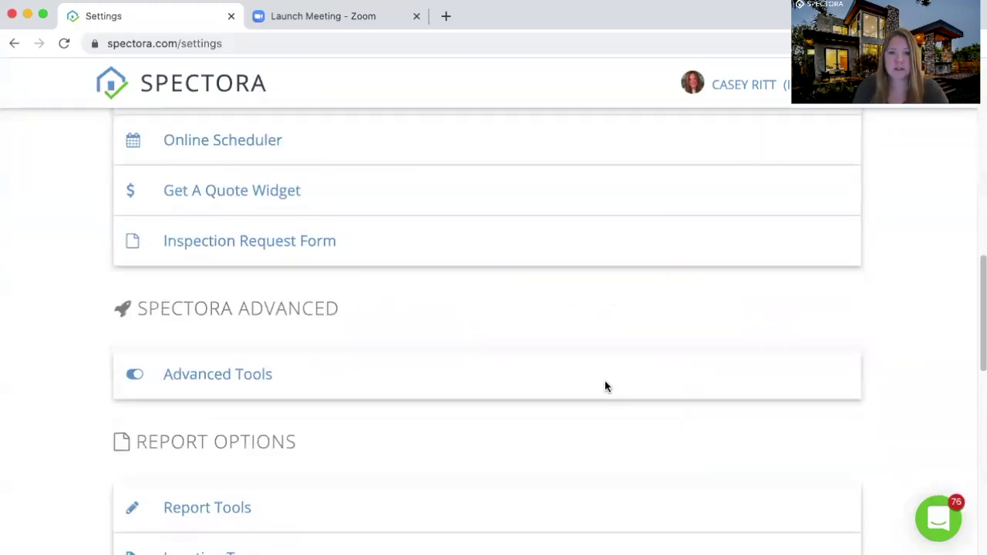
click(399, 370)
scroll(394, 375, down, 1)
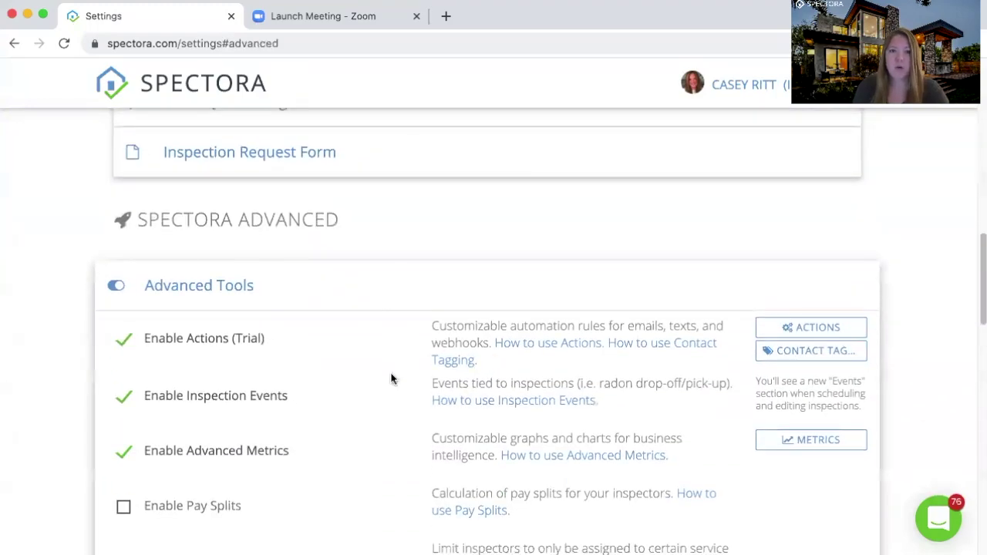
click(166, 454)
click(165, 454)
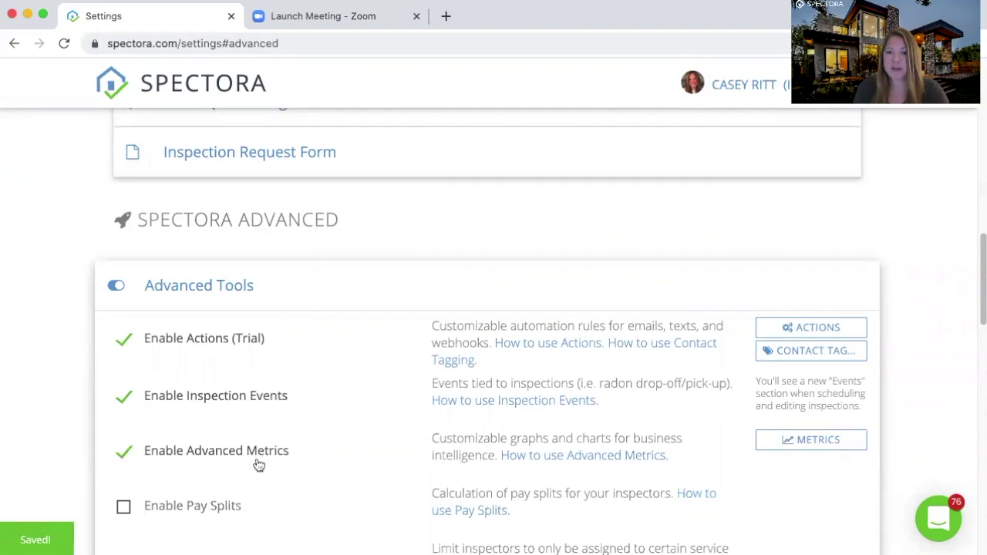
Open Metrics and browse the Default Metrics charts: Inspections by month and Revenue by week
click(824, 442)
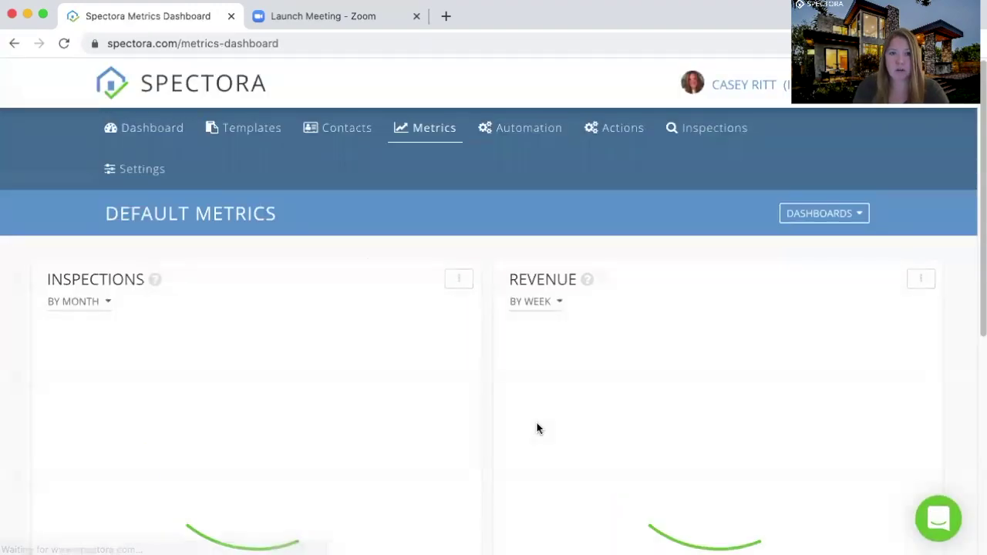
scroll(537, 427, down, 3)
scroll(537, 429, down, 1)
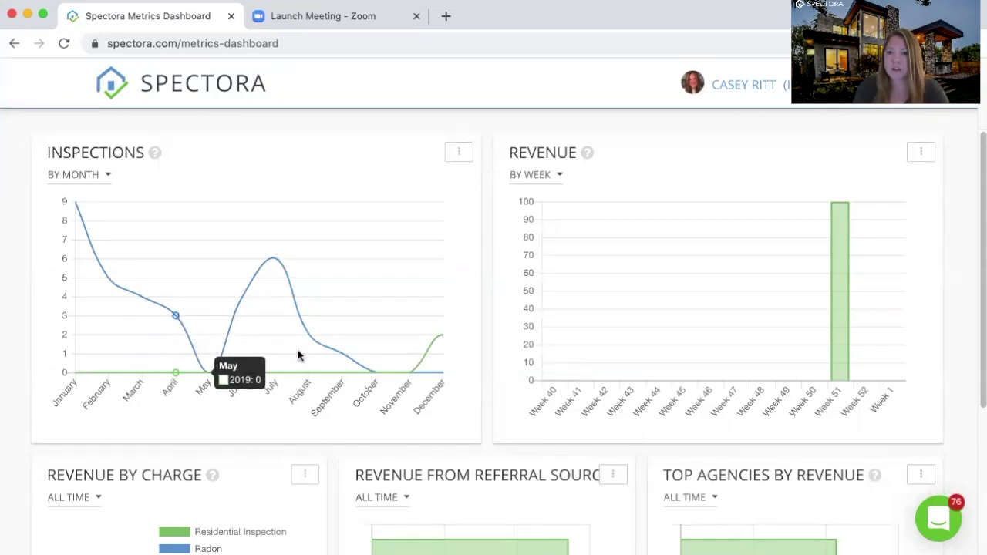
scroll(651, 455, down, 3)
scroll(662, 455, down, 3)
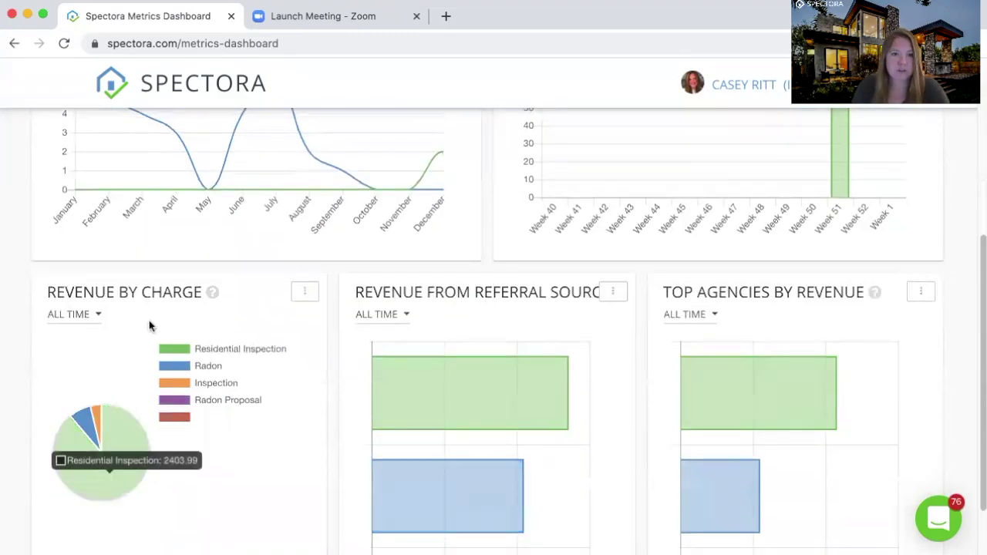
mouse_move(101, 474)
scroll(342, 468, up, 1)
scroll(341, 463, up, 5)
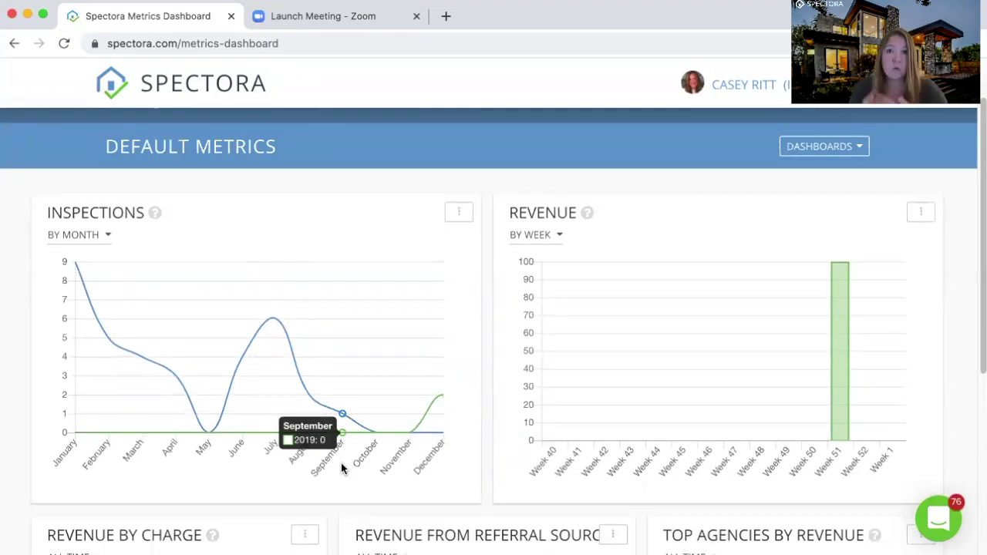
scroll(341, 463, up, 2)
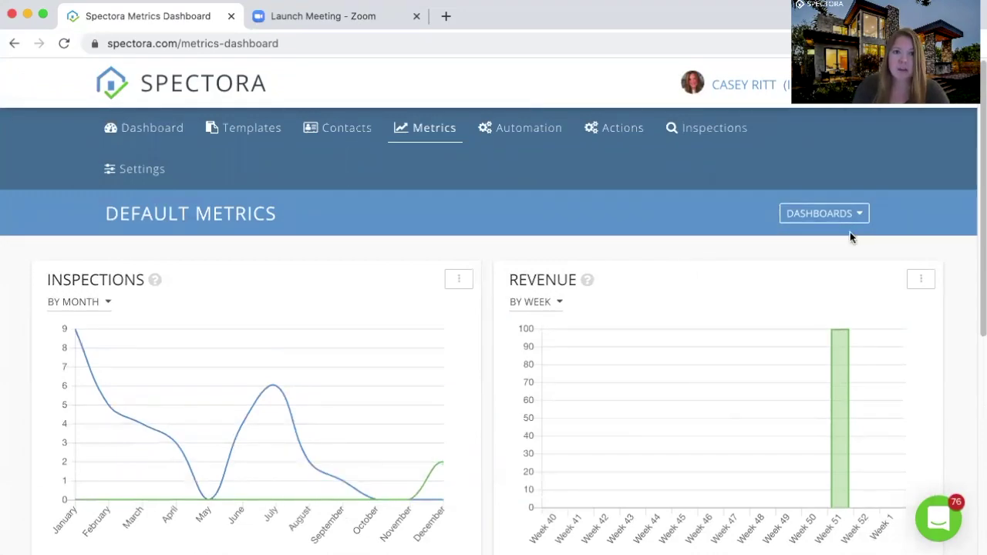
click(853, 212)
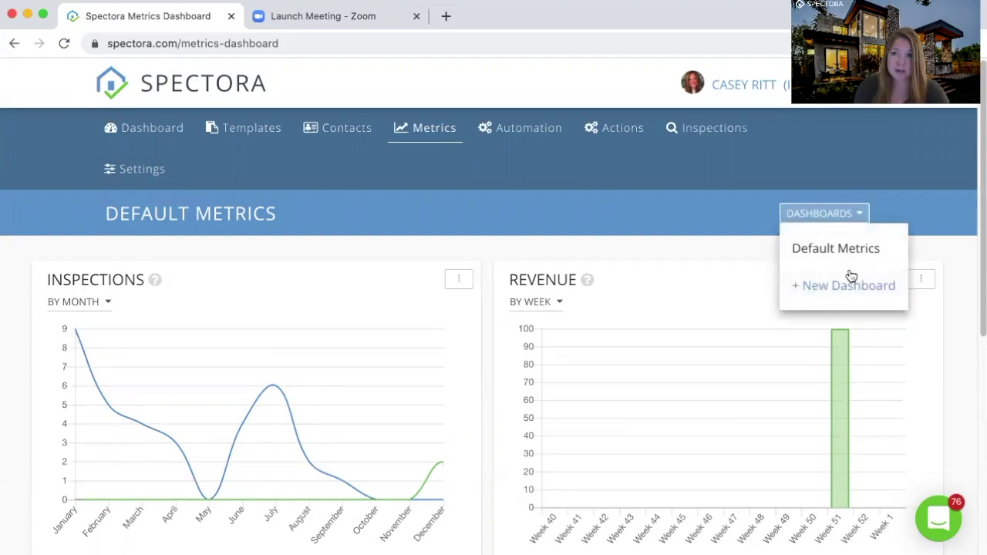
Add a new dashboard named 'Custom' and save it
click(844, 294)
text(Custom)
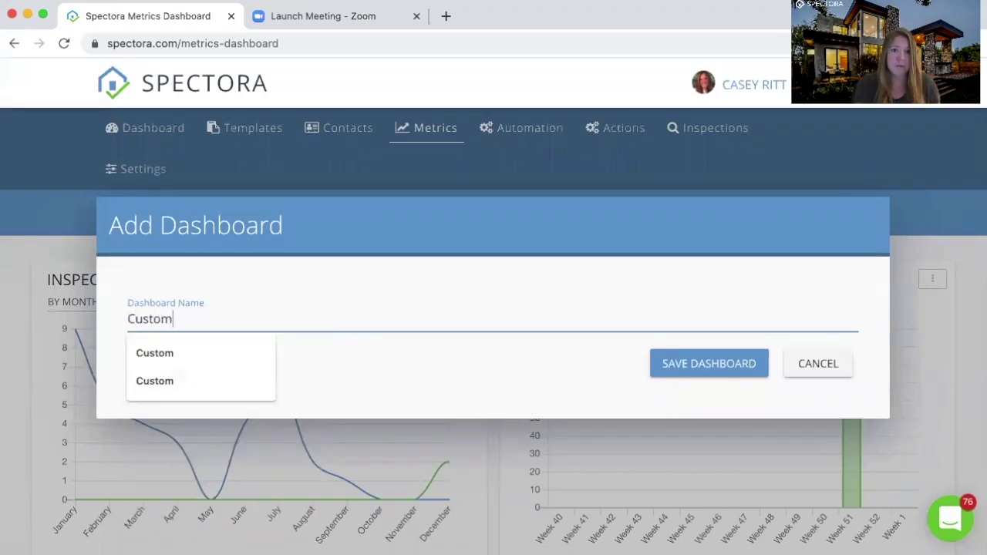
click(632, 378)
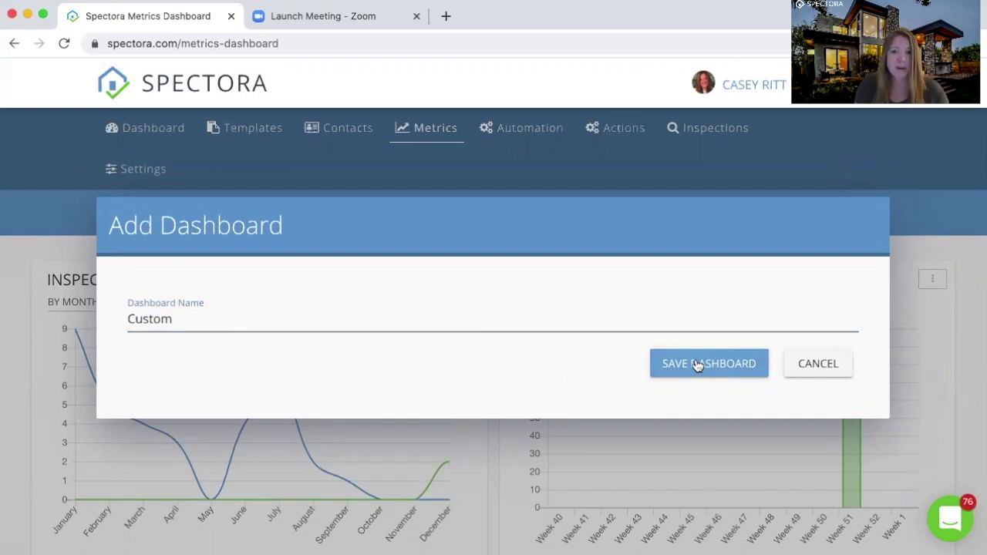
click(697, 365)
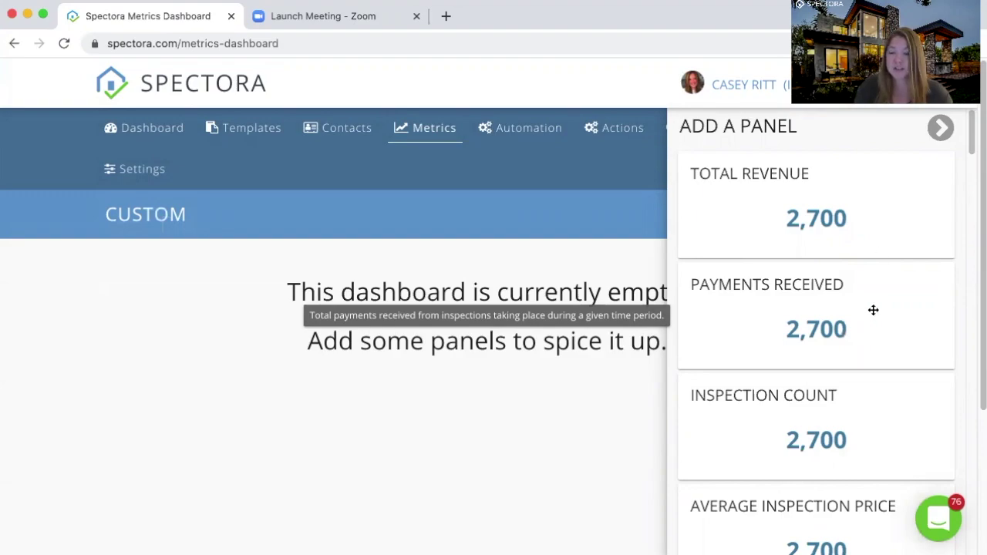
Drag Total Revenue and Inspection Count panels onto the Custom dashboard
drag(793, 150, 326, 439)
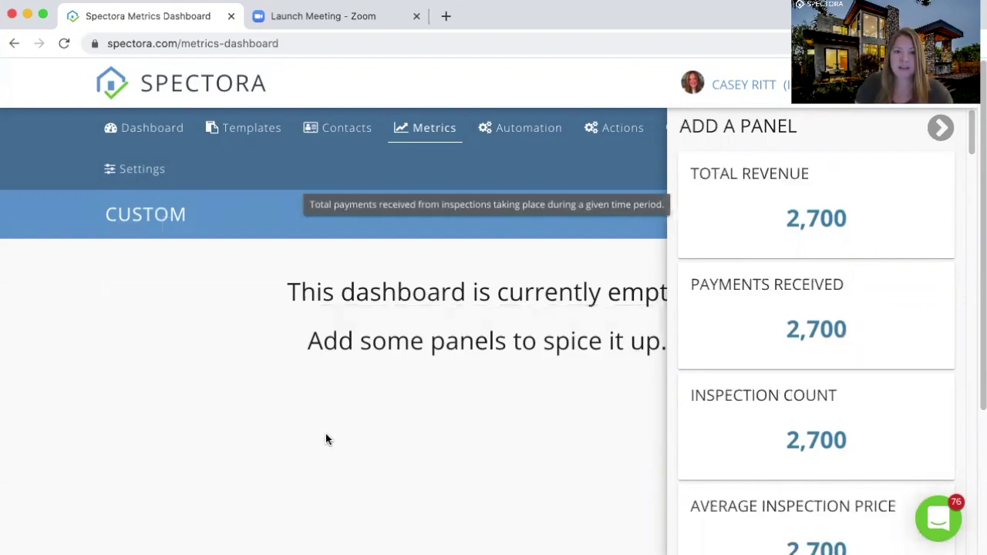
drag(908, 421, 417, 359)
scroll(871, 408, down, 3)
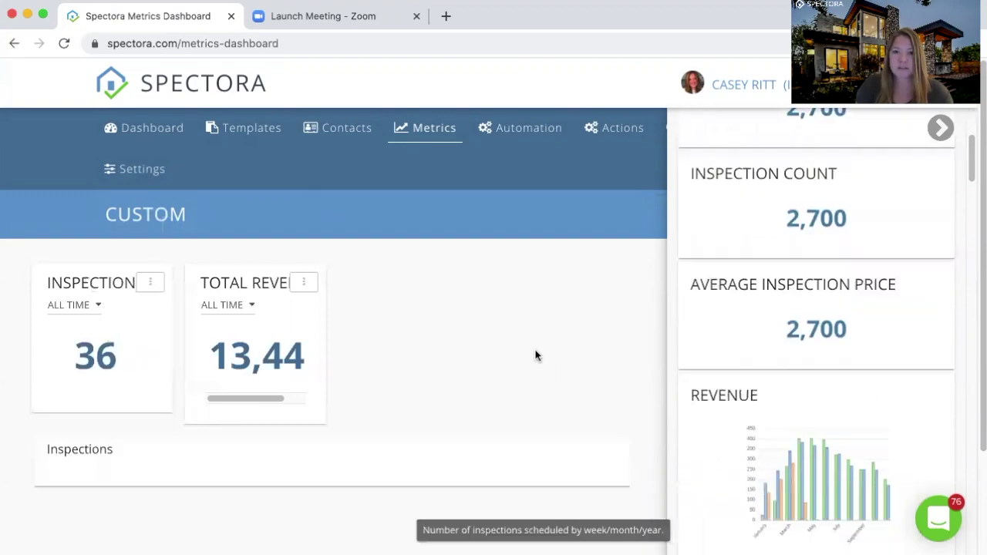
scroll(774, 377, down, 2)
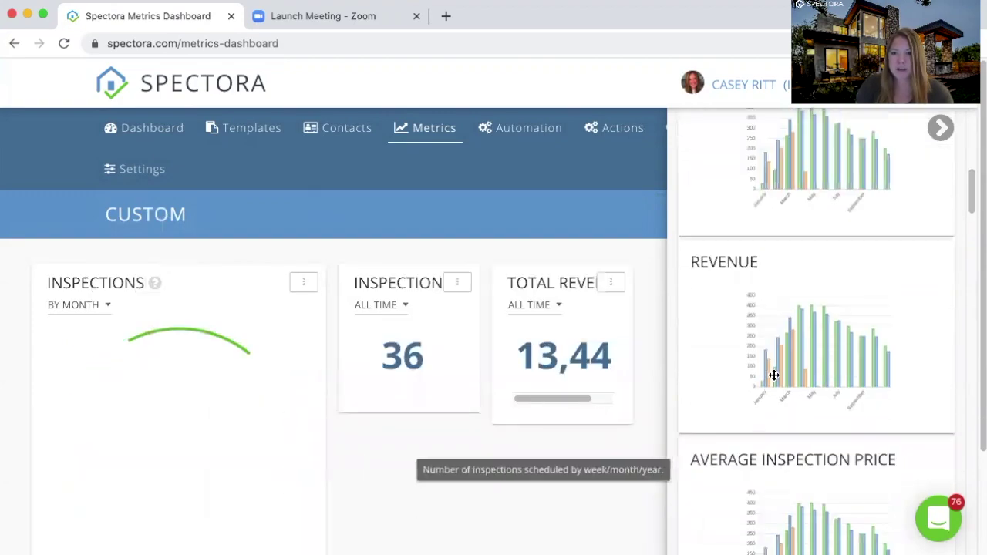
scroll(774, 376, down, 5)
scroll(774, 375, down, 1)
Add Average Inspection Price and Service Breakdown panels, then close the panel drawer
drag(814, 302, 278, 441)
scroll(776, 362, down, 2)
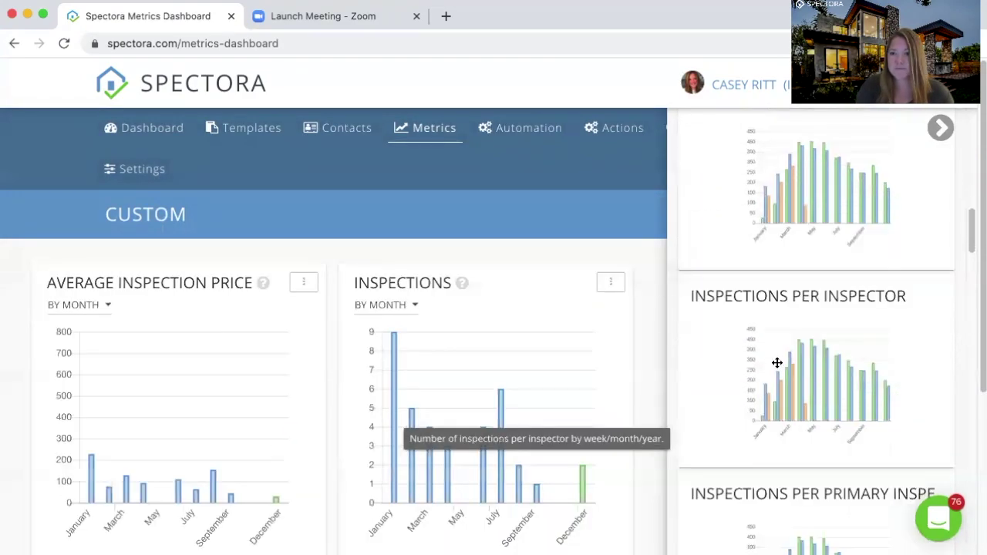
scroll(777, 363, down, 10)
scroll(777, 363, down, 10)
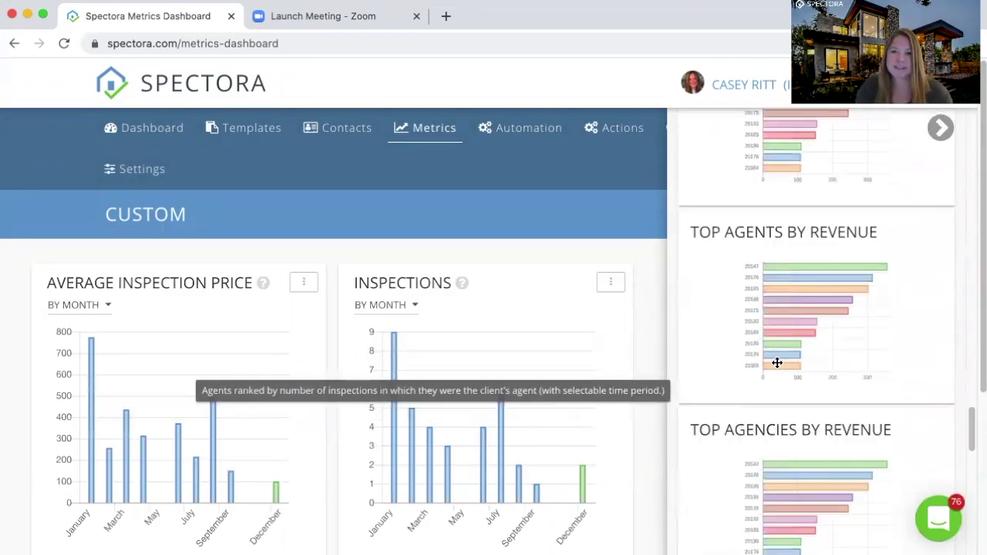
scroll(778, 363, down, 6)
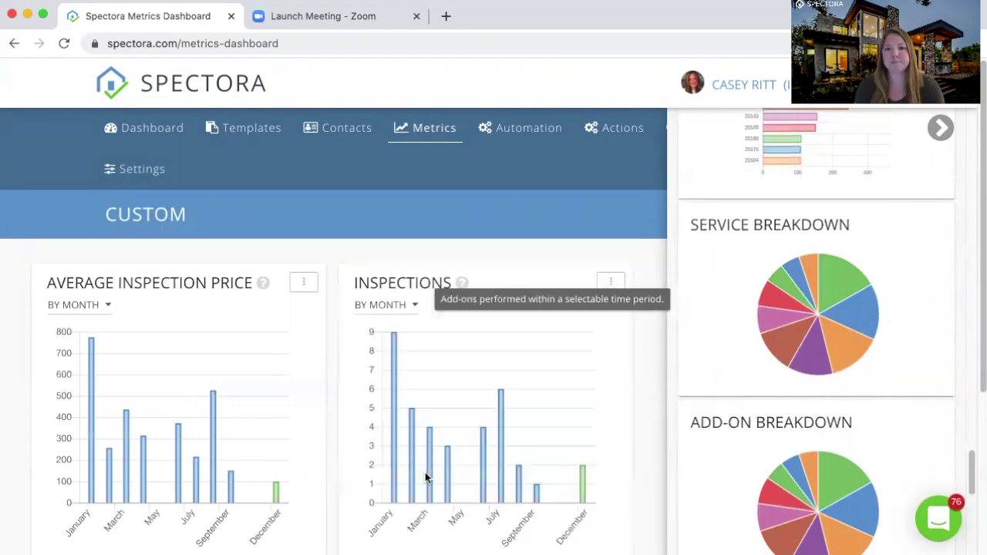
click(816, 293)
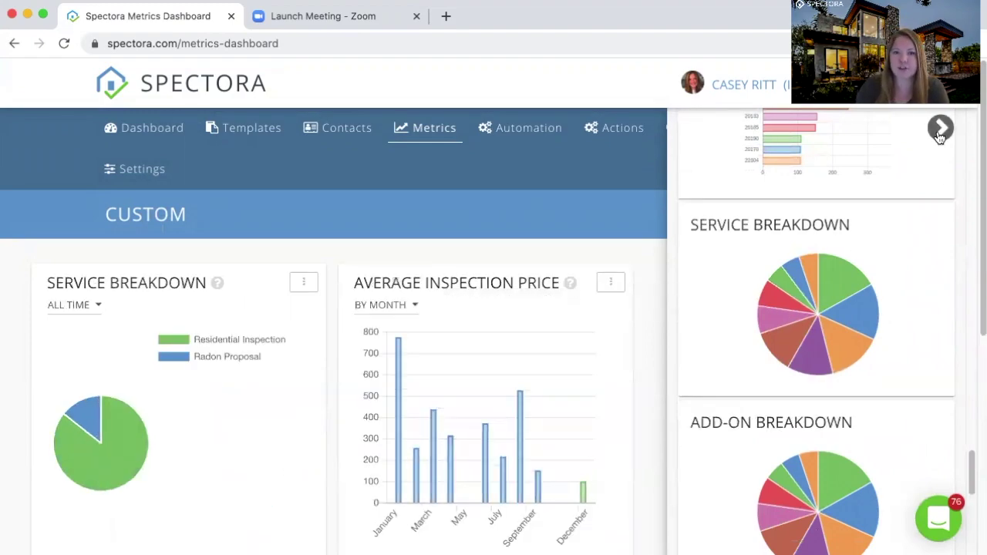
click(940, 129)
scroll(726, 341, down, 2)
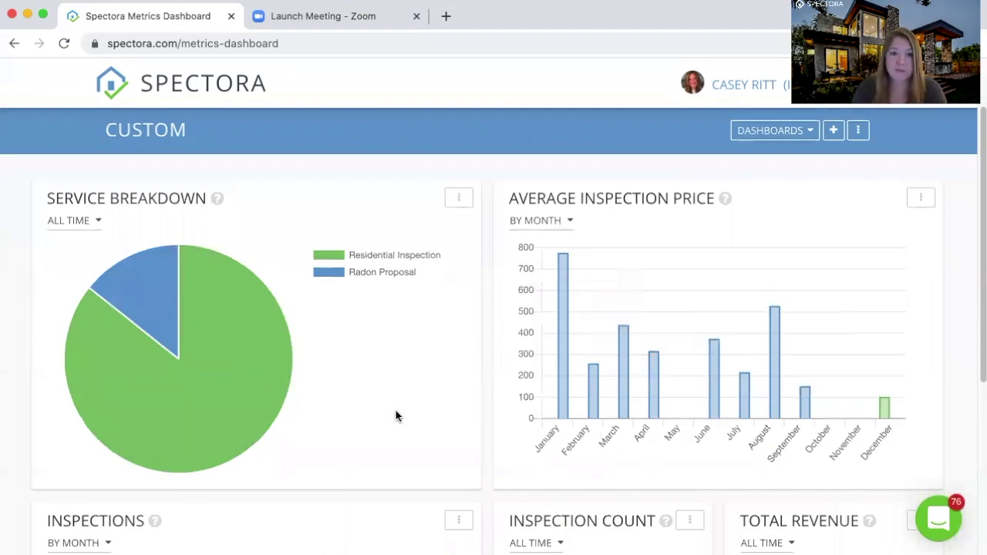
scroll(395, 411, down, 1)
scroll(396, 416, down, 3)
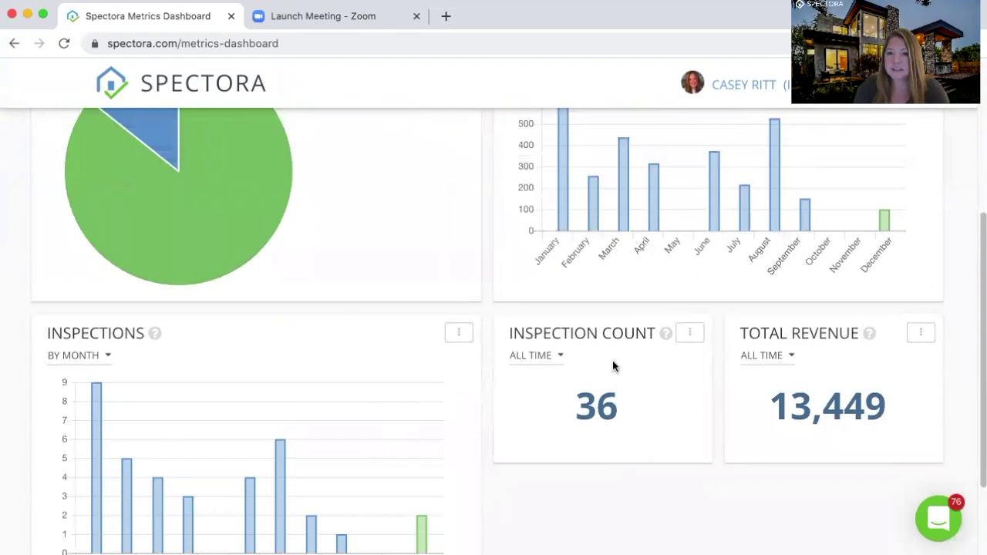
click(535, 359)
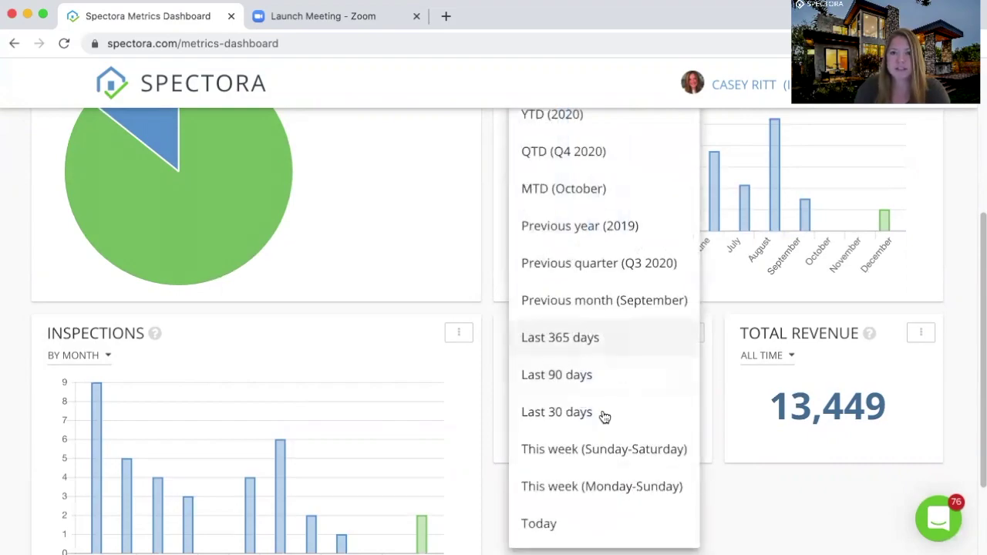
click(595, 411)
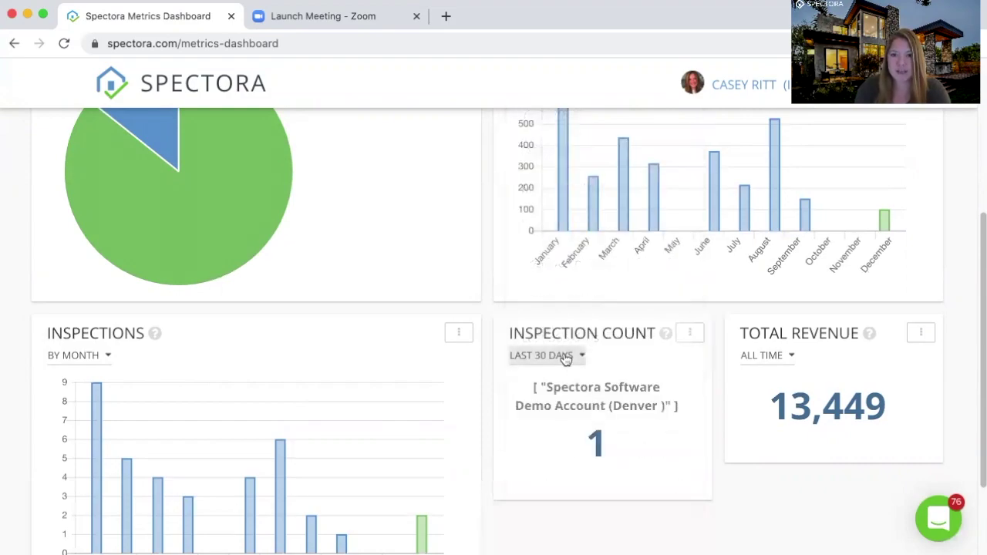
click(569, 359)
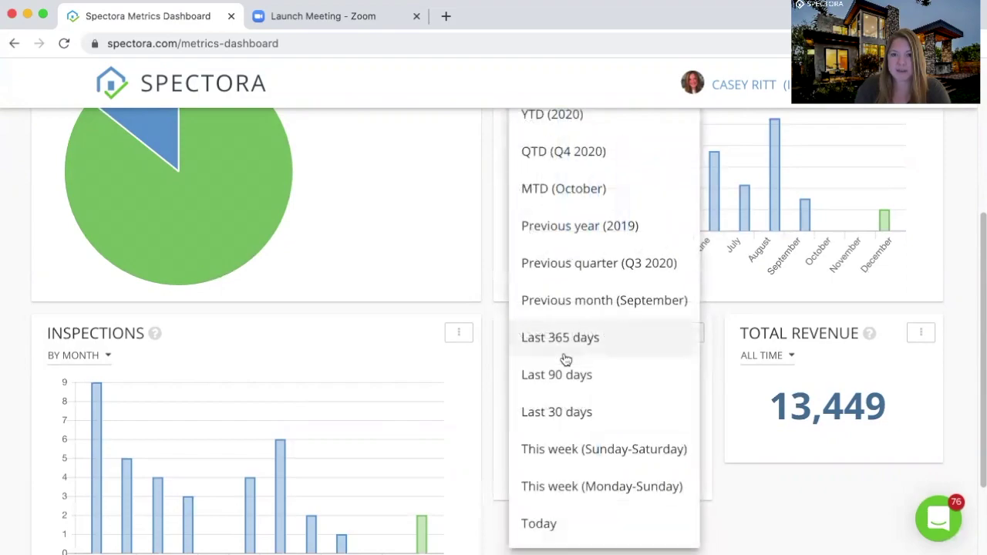
click(602, 263)
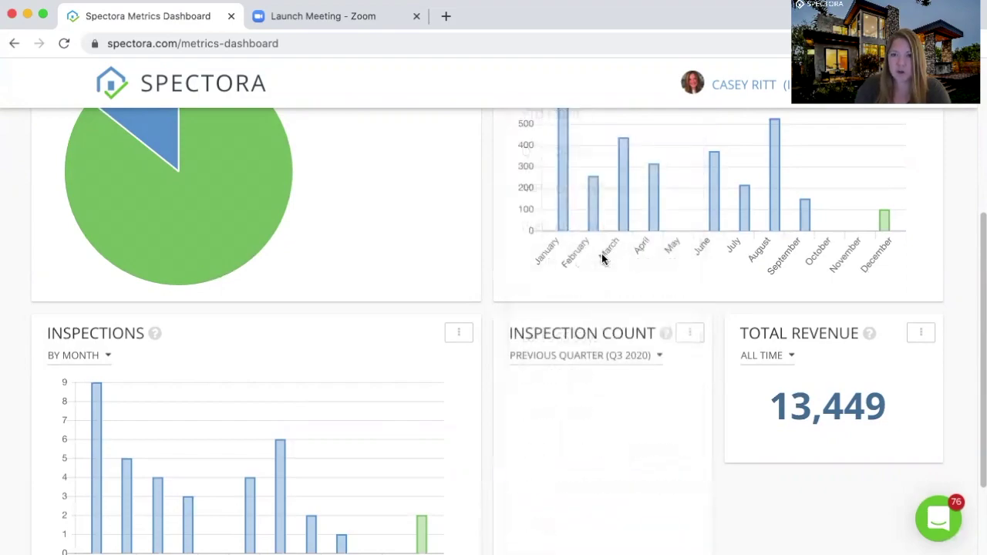
click(764, 360)
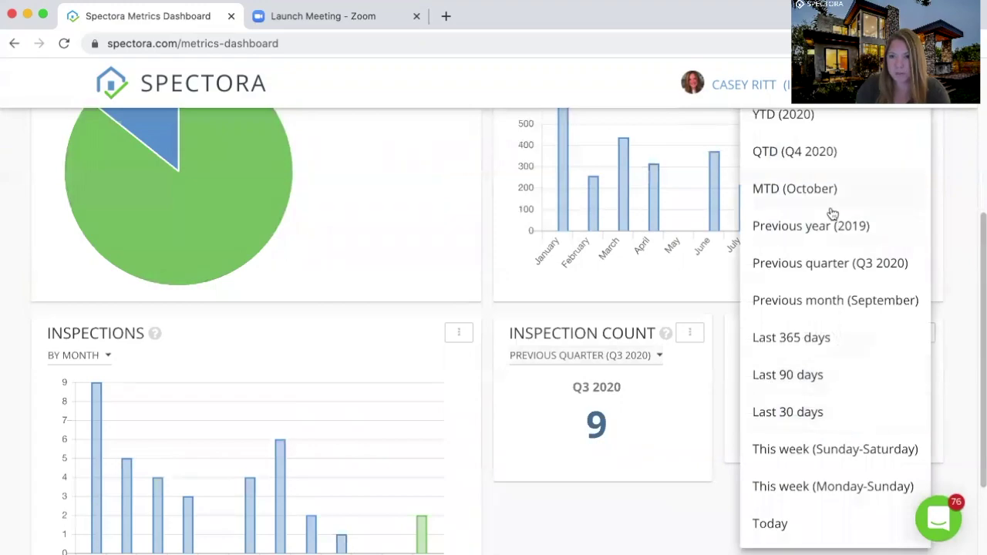
click(831, 264)
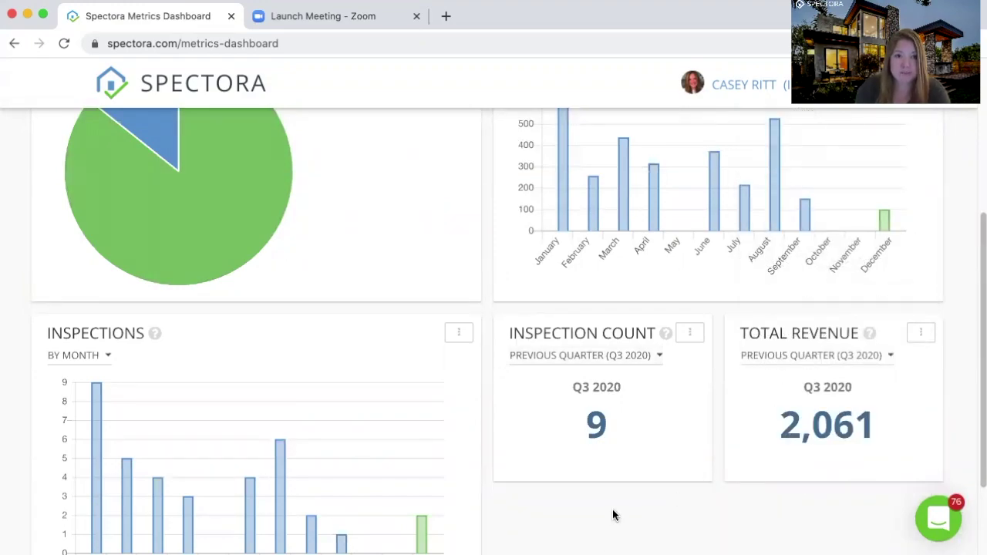
scroll(613, 516, down, 2)
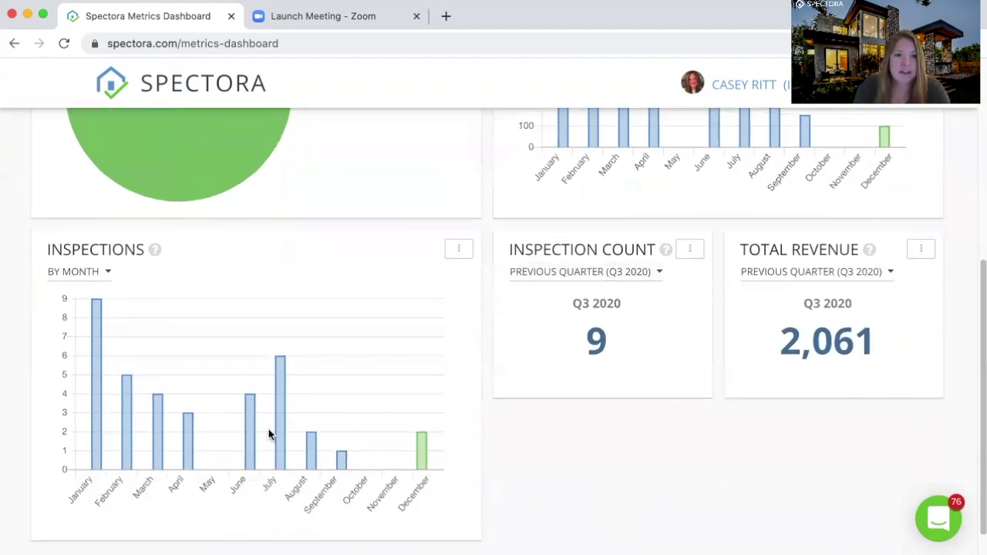
click(78, 273)
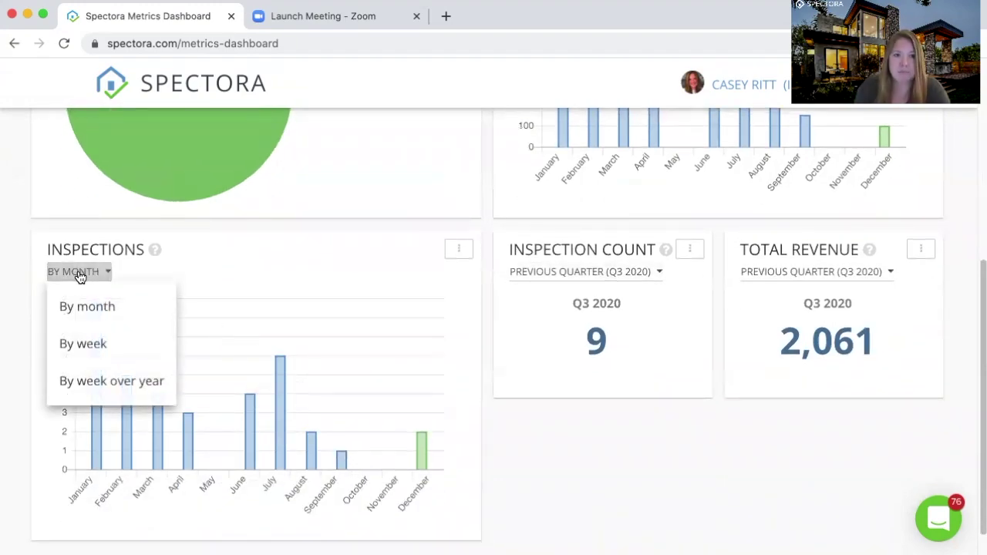
click(301, 244)
scroll(298, 297, up, 5)
mouse_move(147, 359)
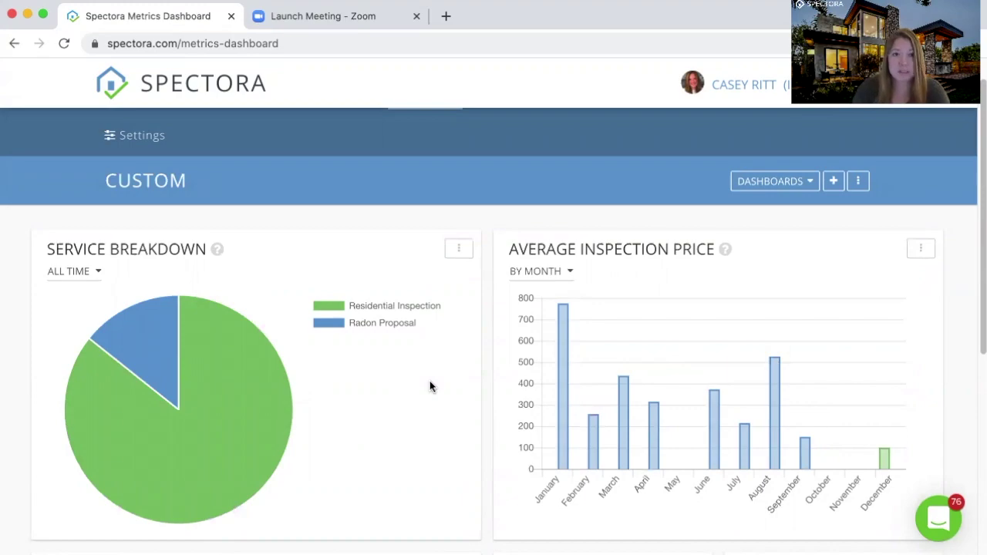
Edit Service Breakdown, previewing Bar and Line types before returning to Pie
click(459, 252)
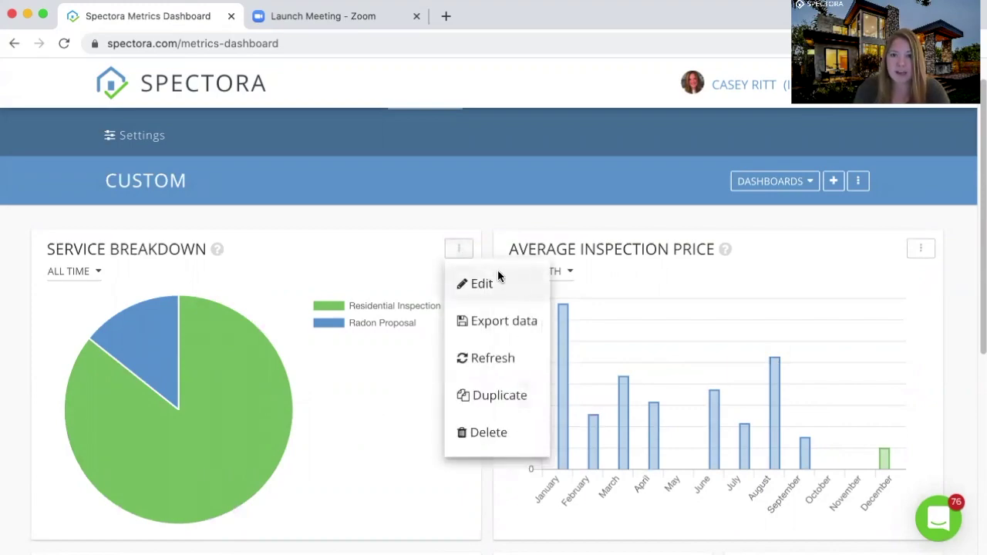
click(498, 271)
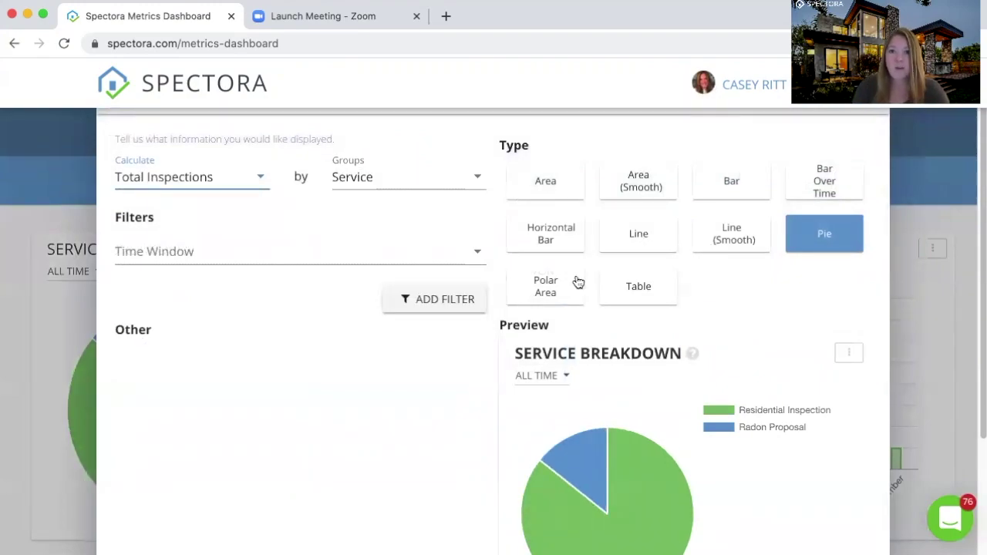
click(745, 182)
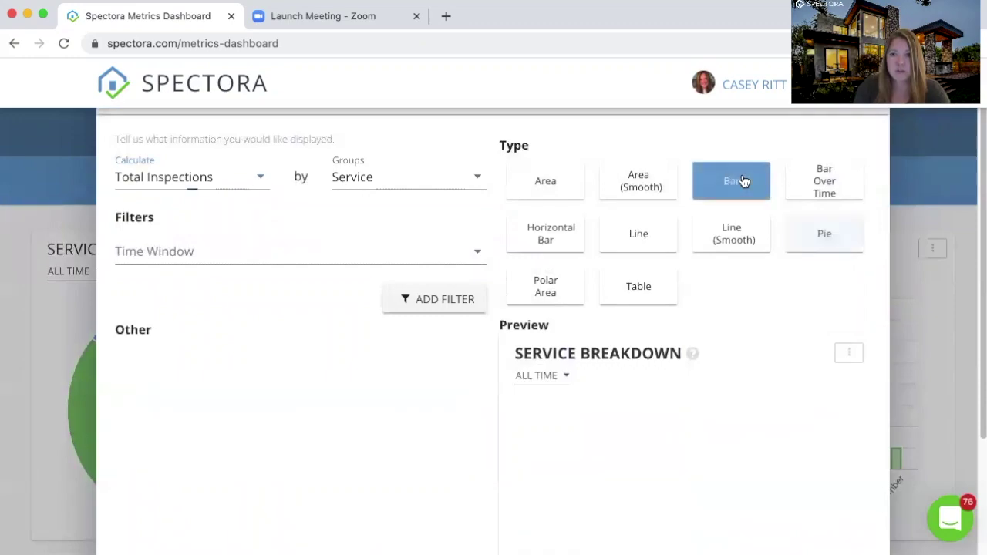
click(638, 233)
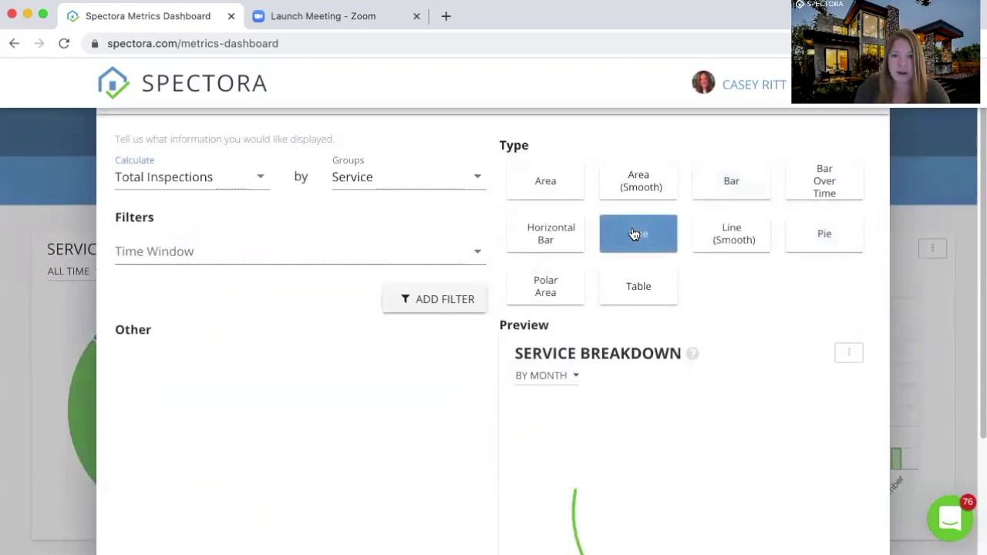
click(831, 229)
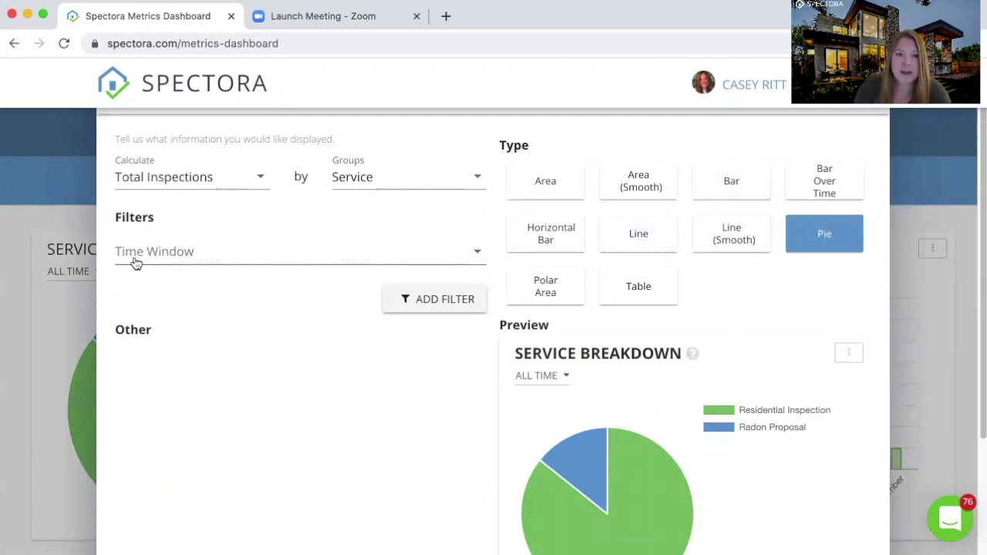
Check the Time Window and Add Filter options without changes, then save the chart
click(195, 263)
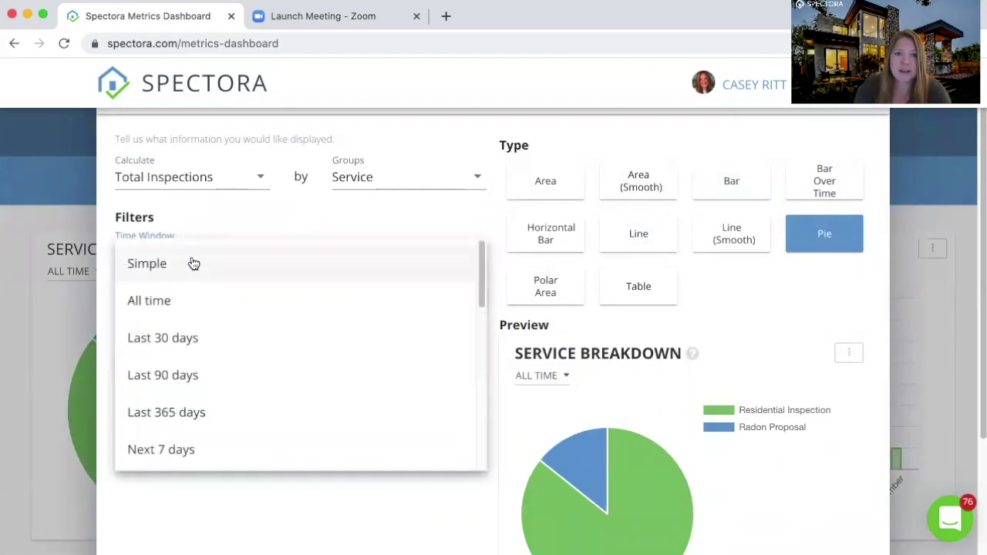
click(199, 216)
click(467, 302)
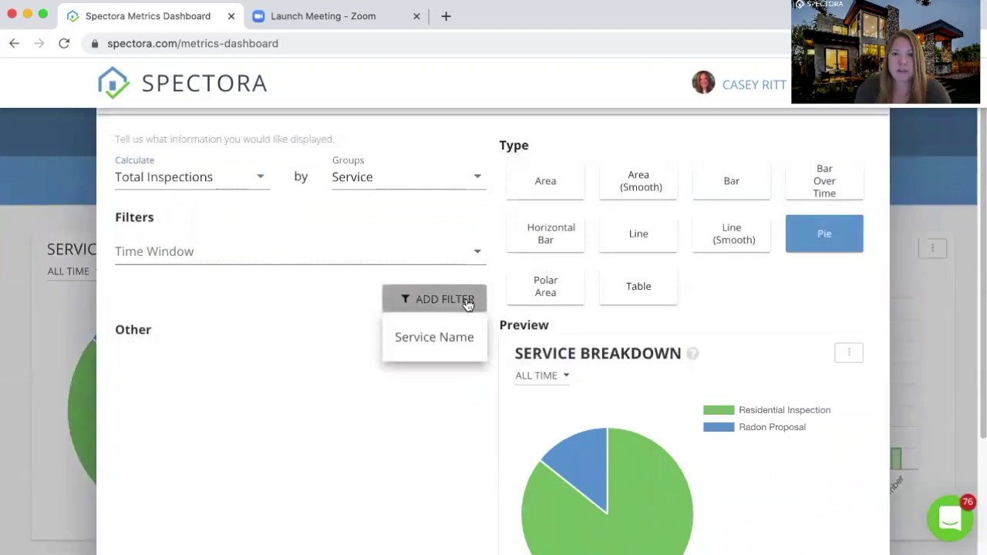
click(297, 305)
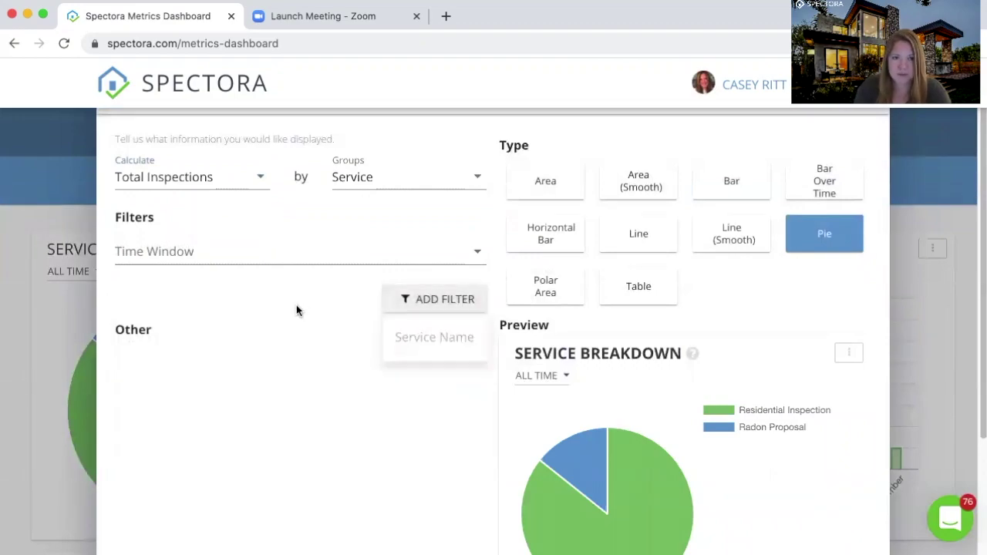
scroll(296, 307, down, 3)
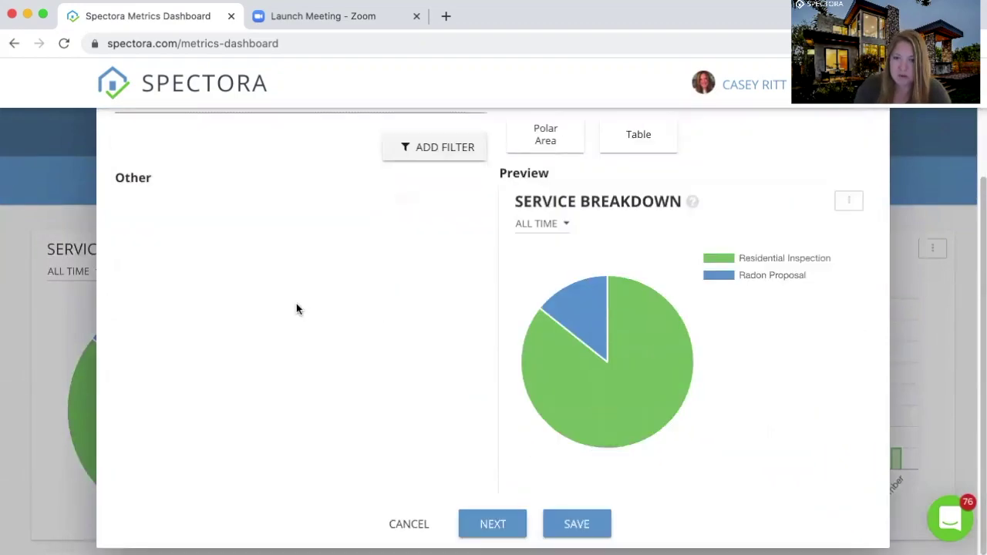
click(553, 526)
scroll(409, 453, down, 5)
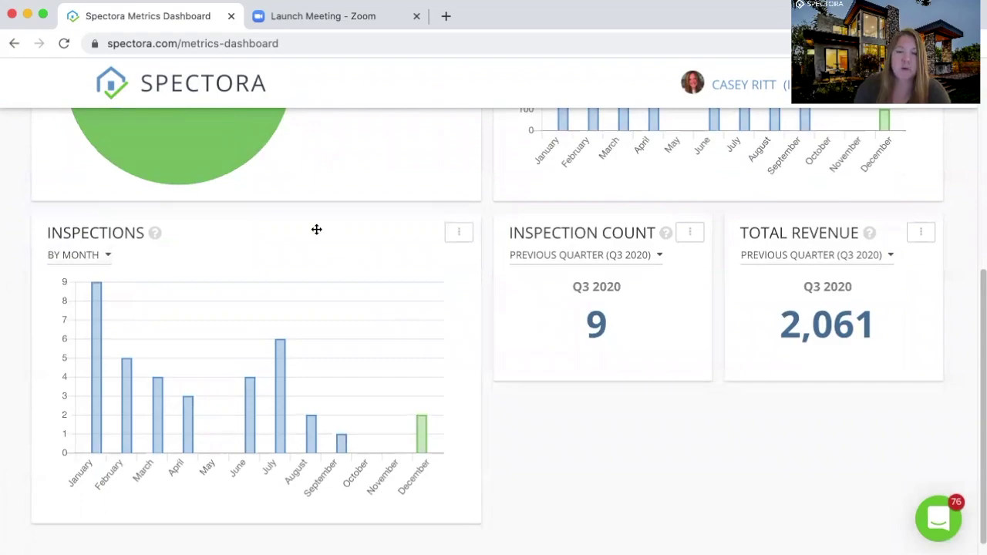
scroll(315, 229, up, 4)
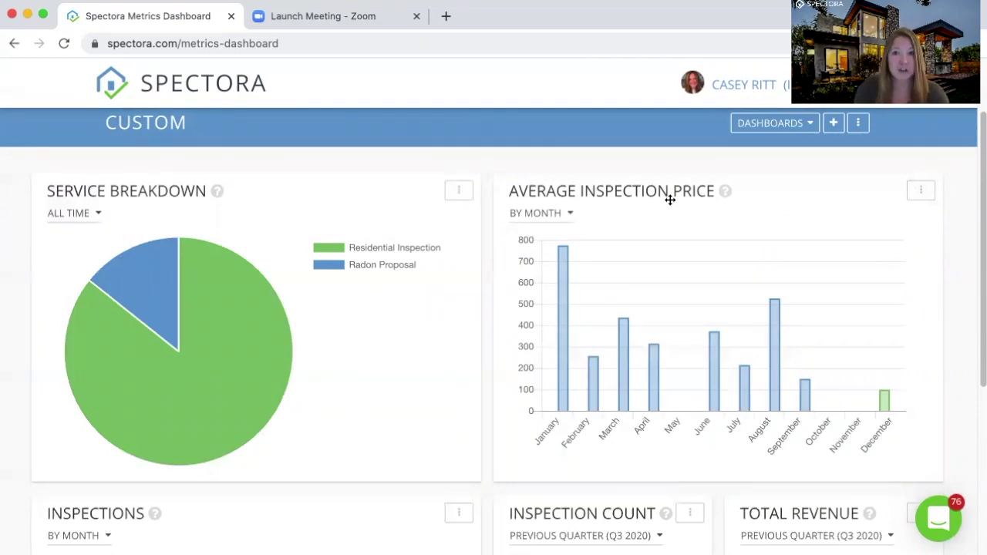
click(919, 194)
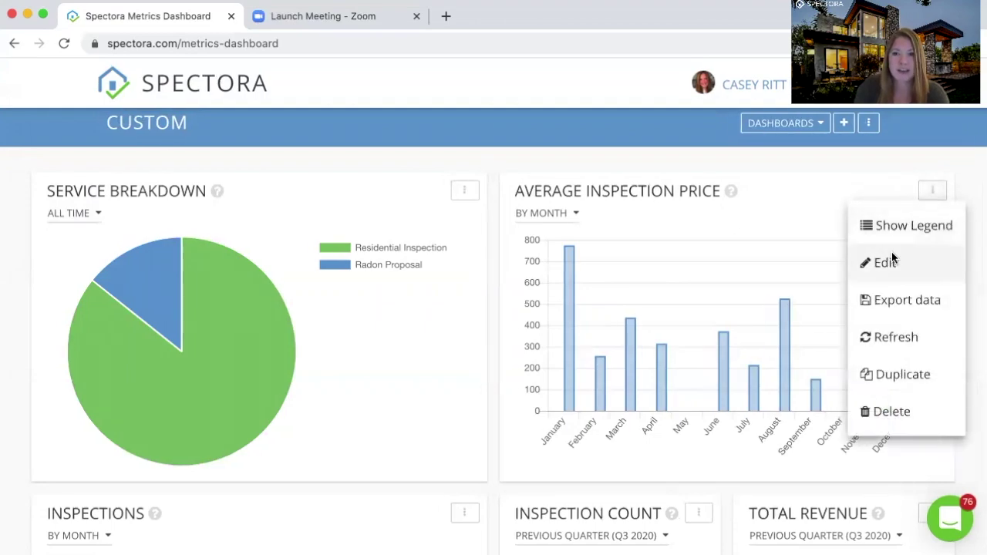
Edit Average Inspection Price to group by Inspection Zip Code as a Pie chart
click(892, 257)
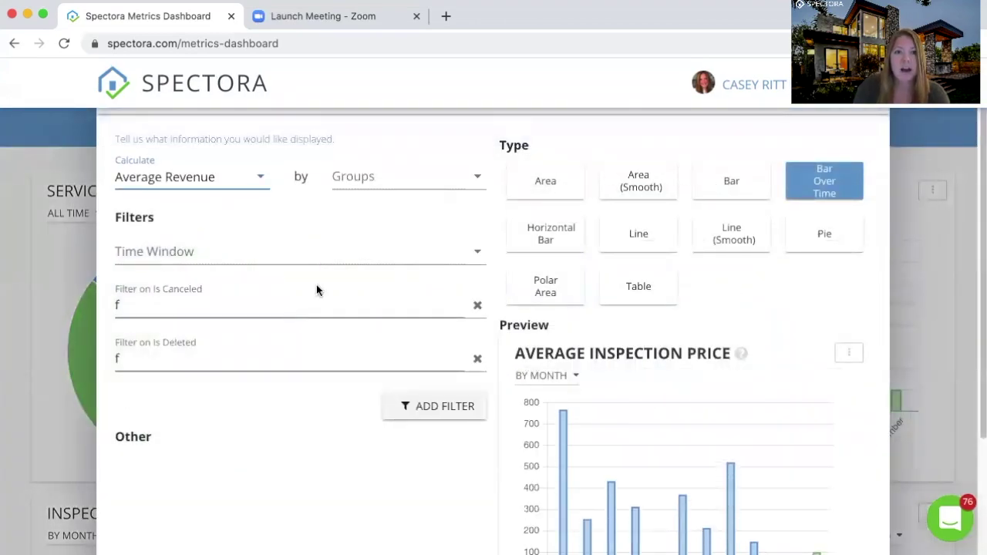
click(381, 183)
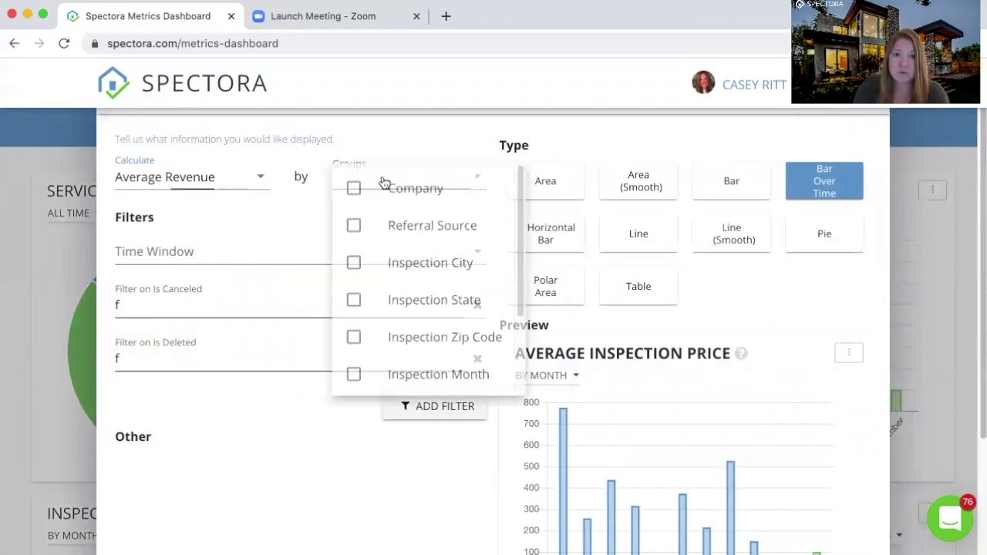
click(415, 347)
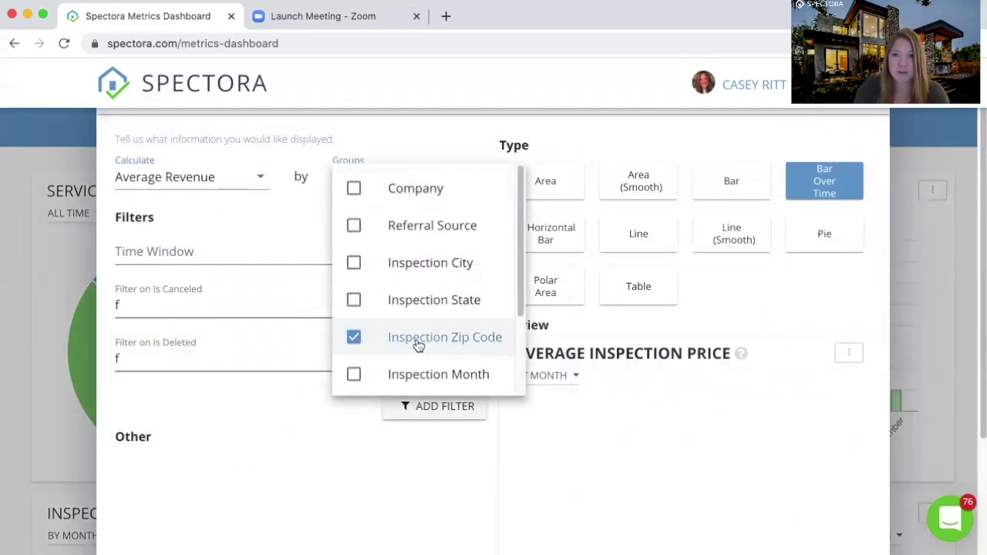
click(830, 282)
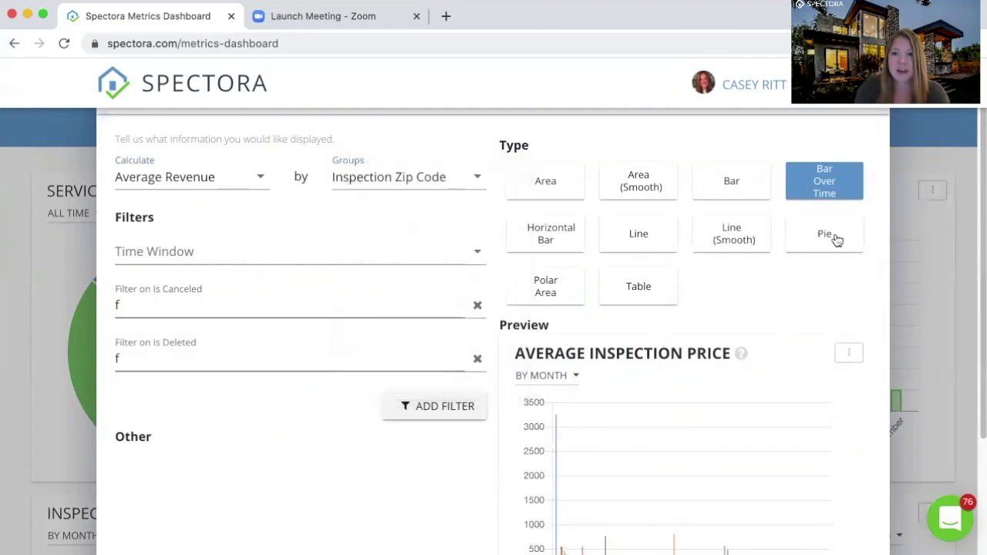
click(837, 240)
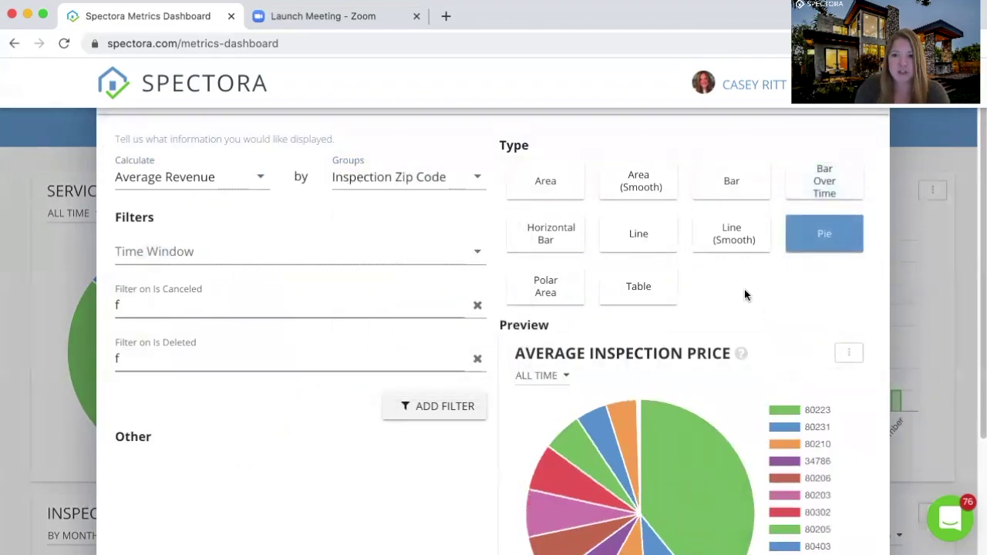
Inspect the zip-code pie preview, then cancel without saving
scroll(771, 292, down, 1)
scroll(771, 289, down, 3)
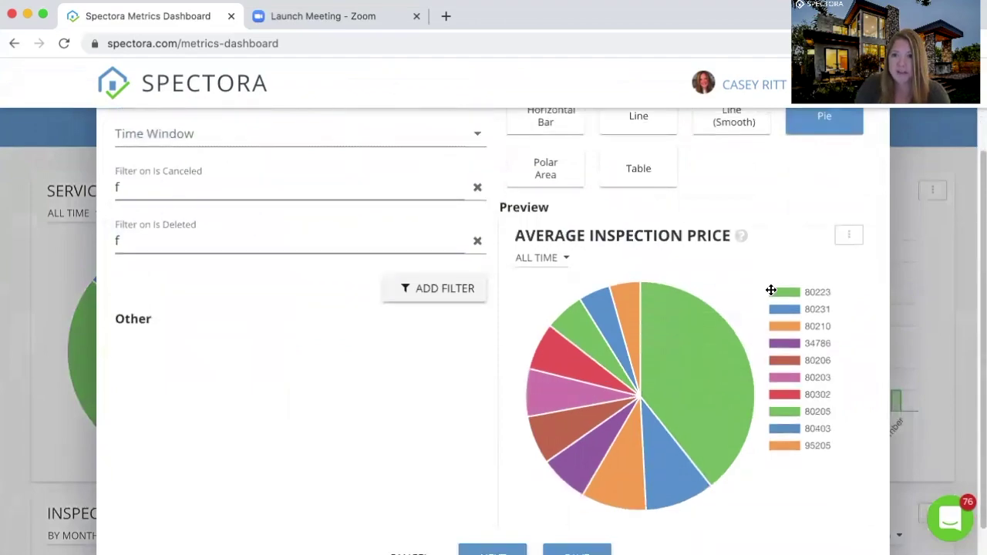
mouse_move(749, 393)
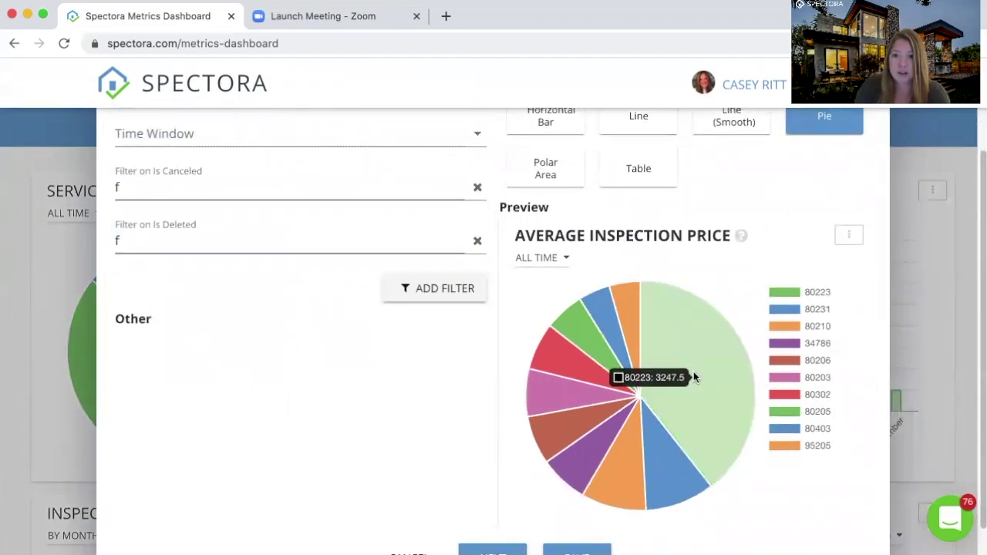
scroll(693, 372, up, 1)
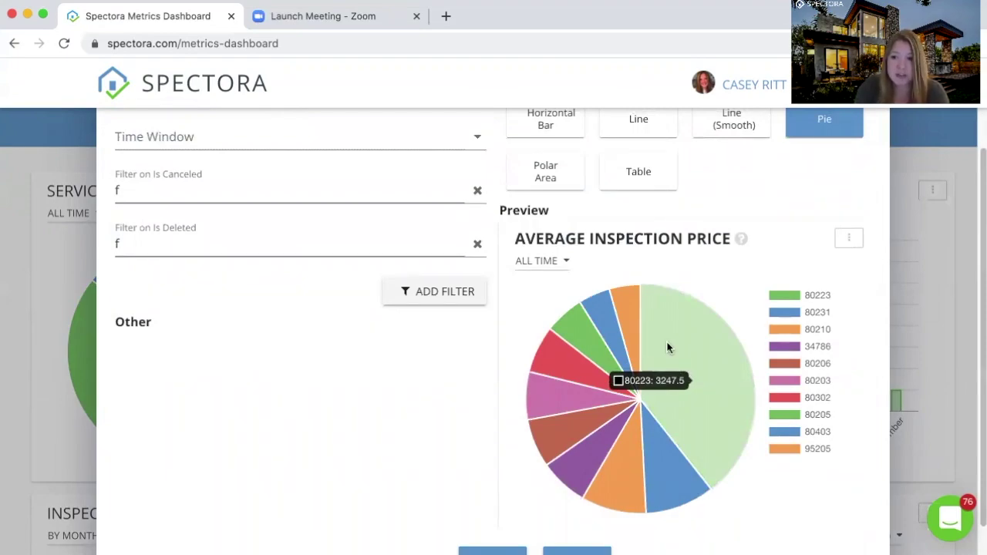
mouse_move(626, 457)
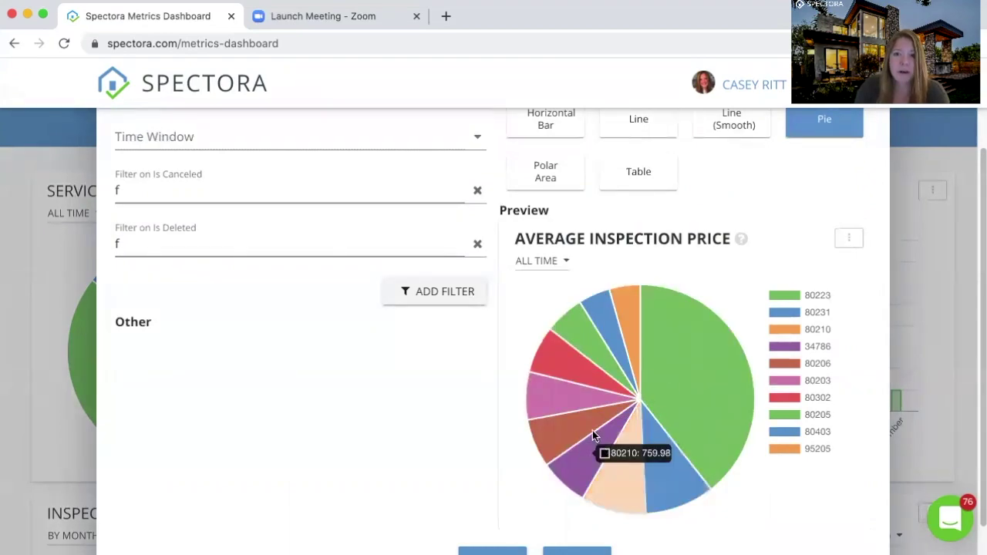
mouse_move(675, 489)
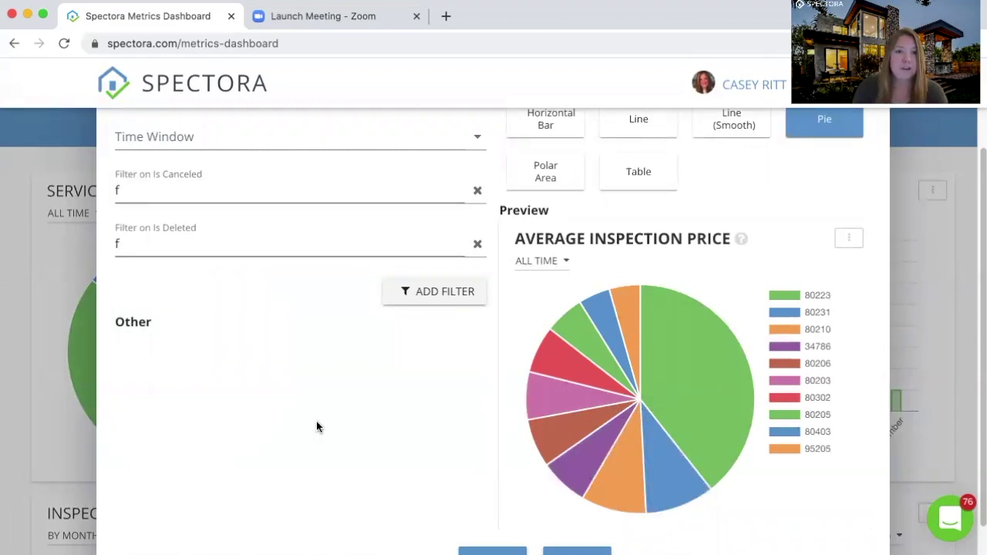
scroll(316, 421, down, 1)
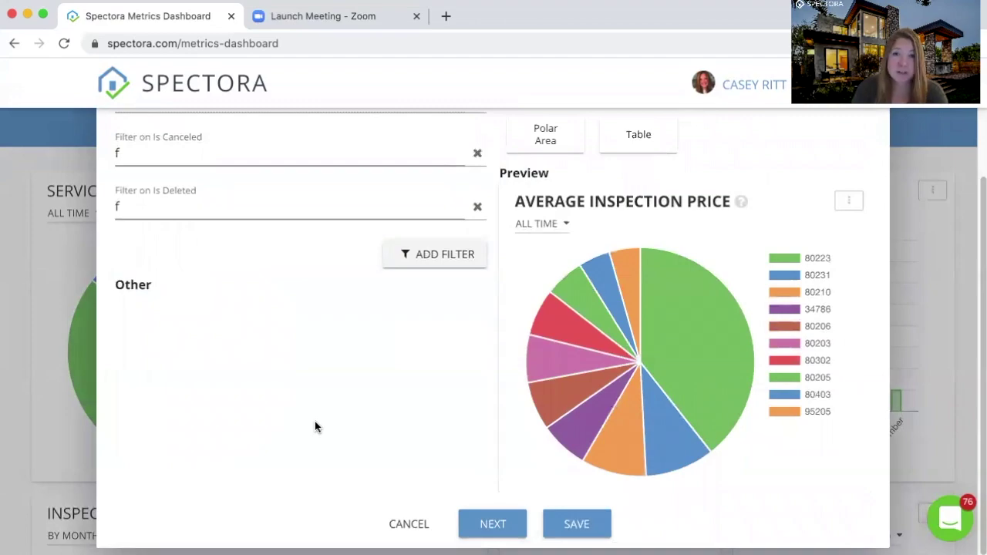
click(410, 524)
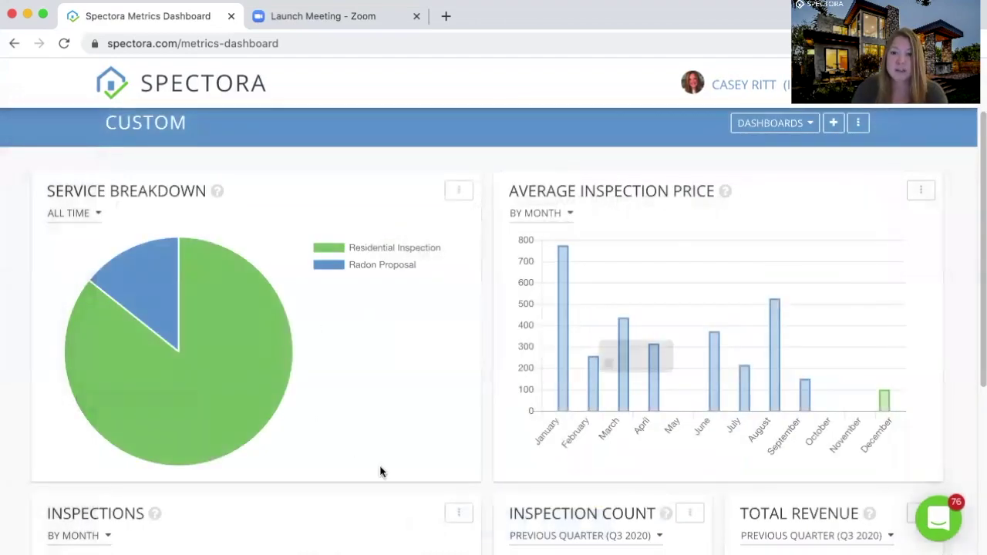
Scroll the Custom dashboard to view Average Inspection Price as monthly bars
scroll(478, 463, down, 1)
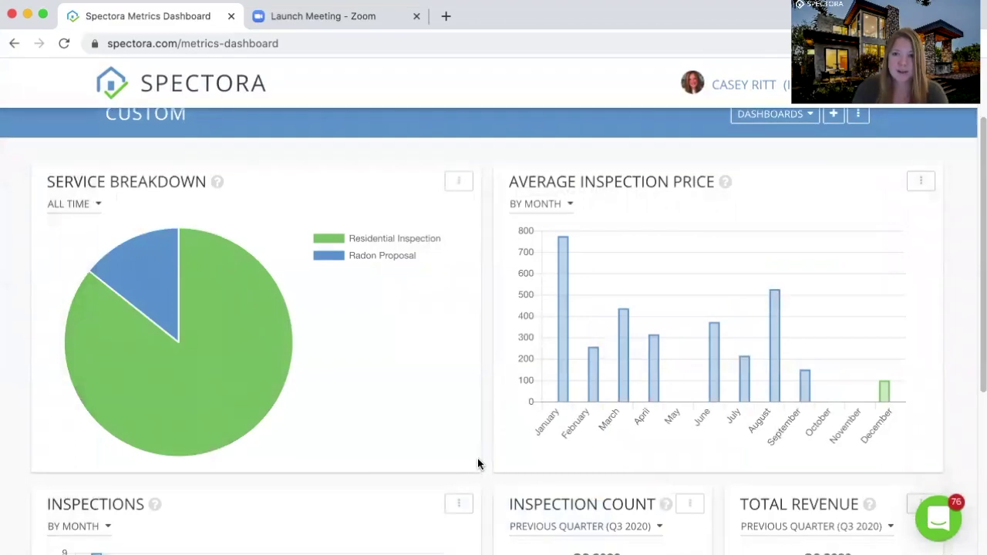